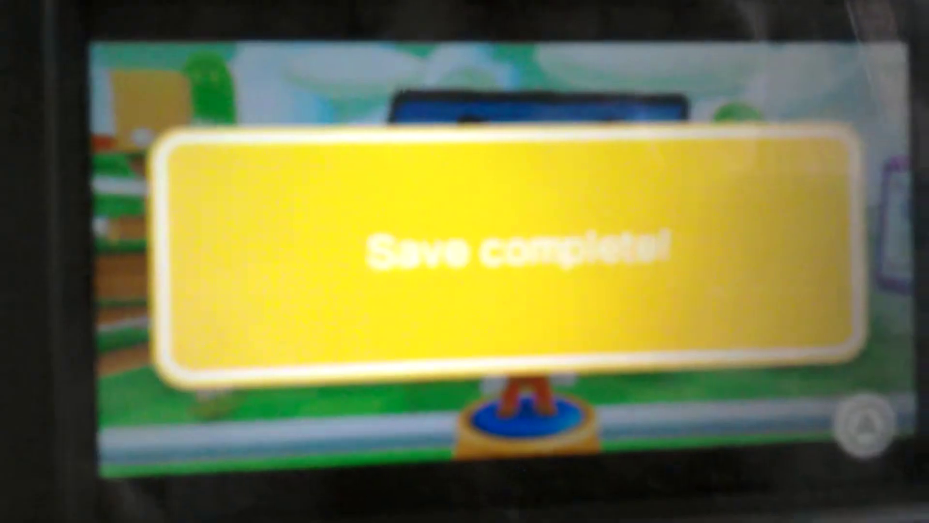
{"action": "key", "text": "a"}
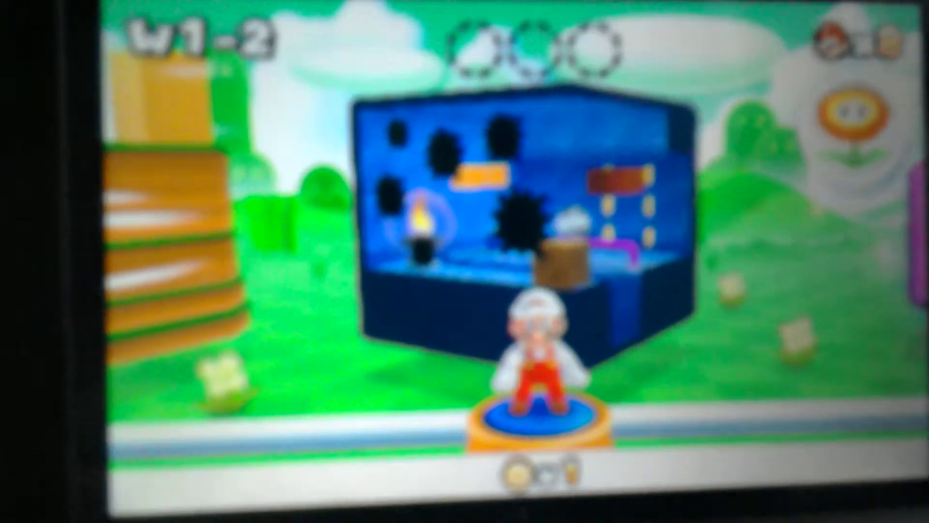
{"action": "key", "text": "Right"}
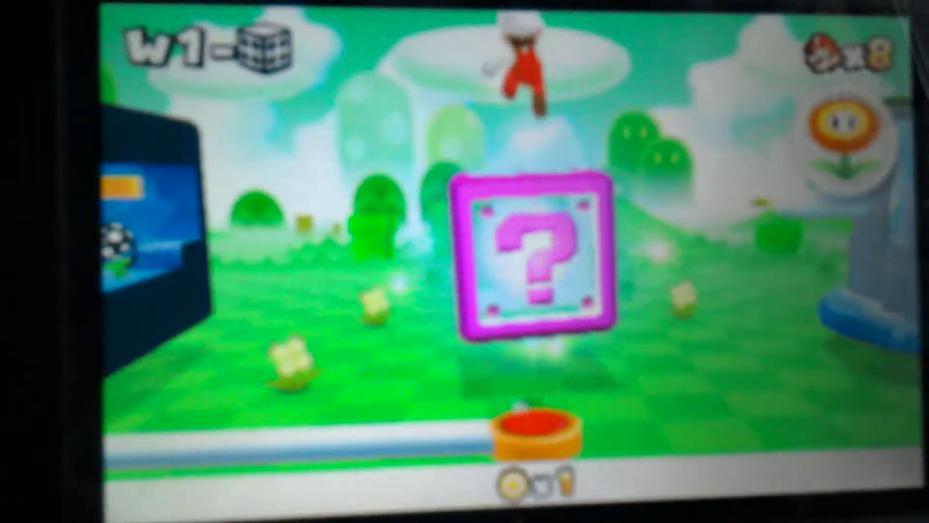